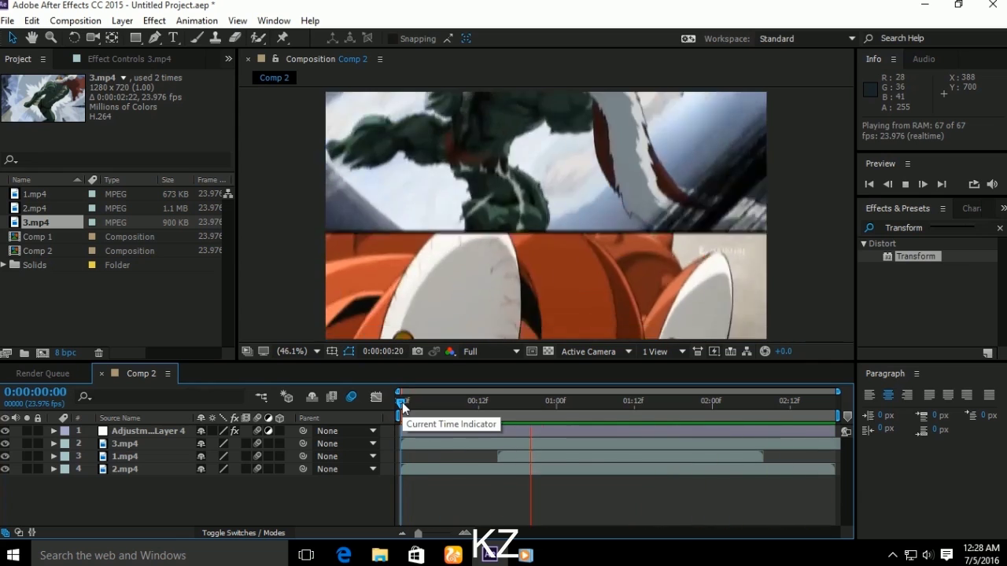
Create a new 1280 x 720 composition at 23.976 fps with a 4-second duration and close the Comp 2 timeline.
left_click(402, 402)
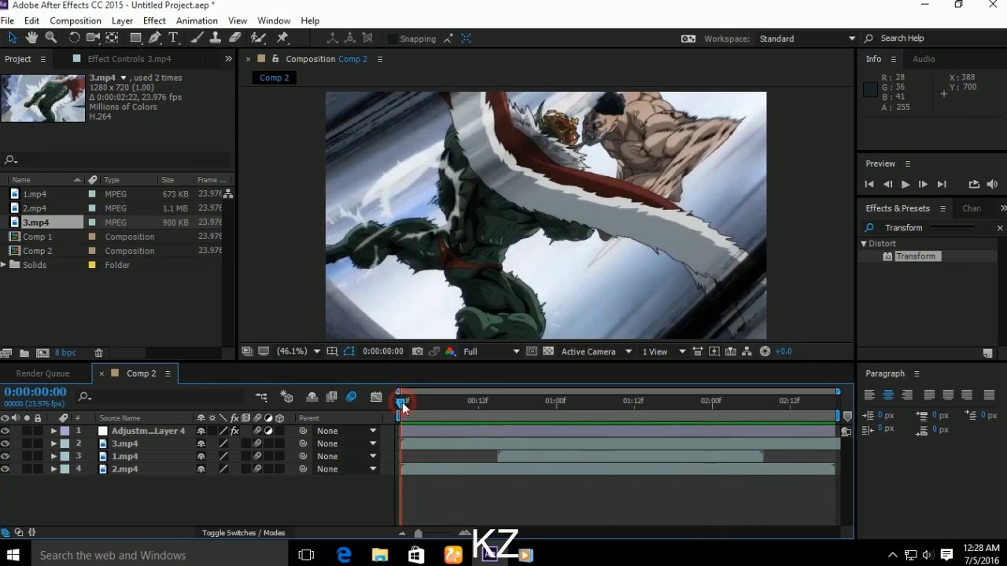
left_click(74, 21)
left_click(118, 38)
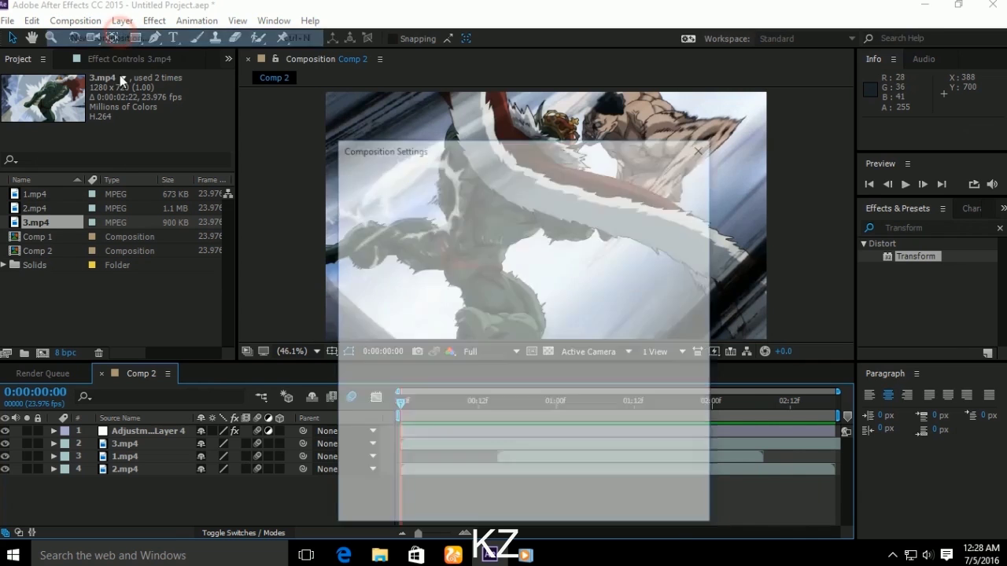
left_click(588, 507)
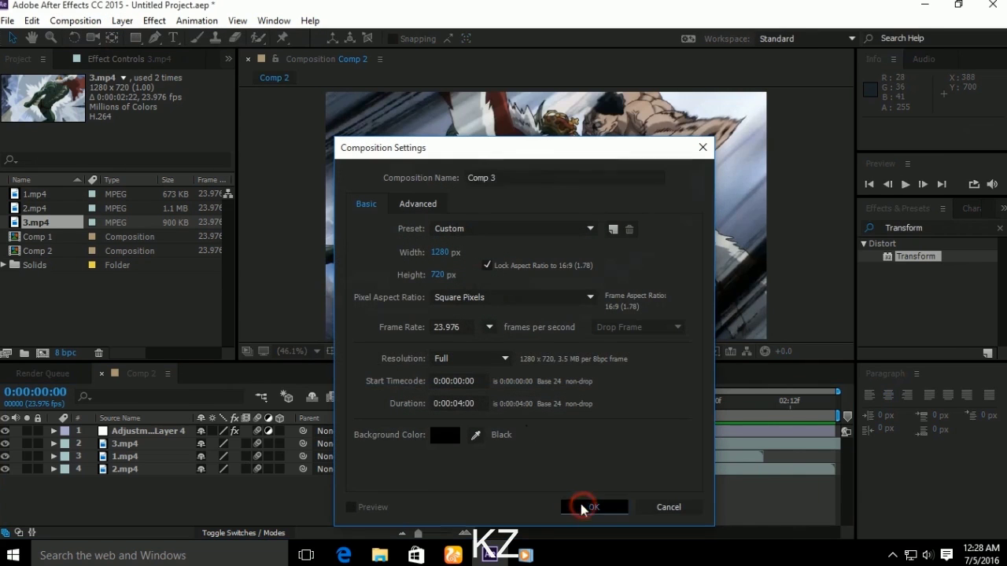
left_click_drag(448, 407, 400, 405)
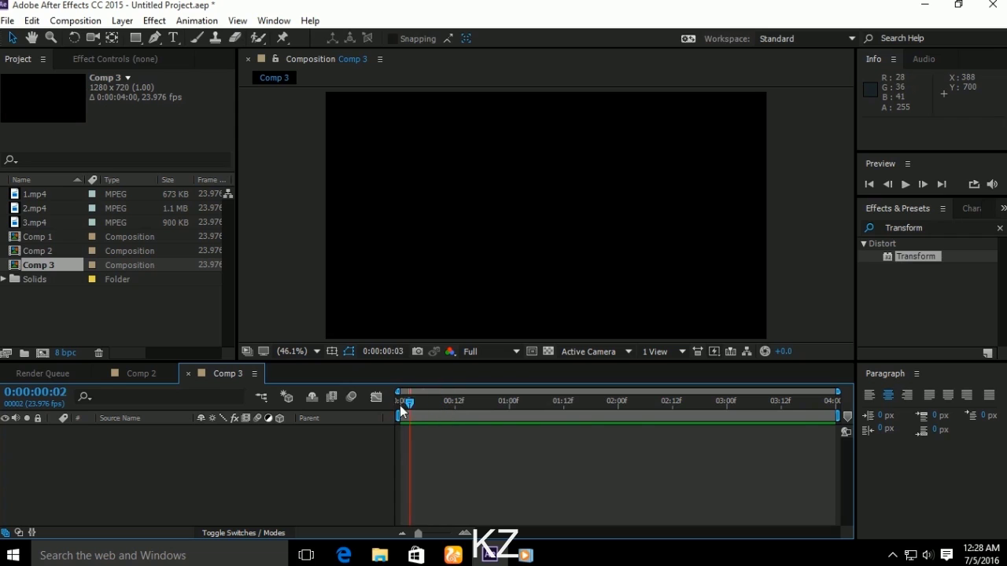
left_click(99, 373)
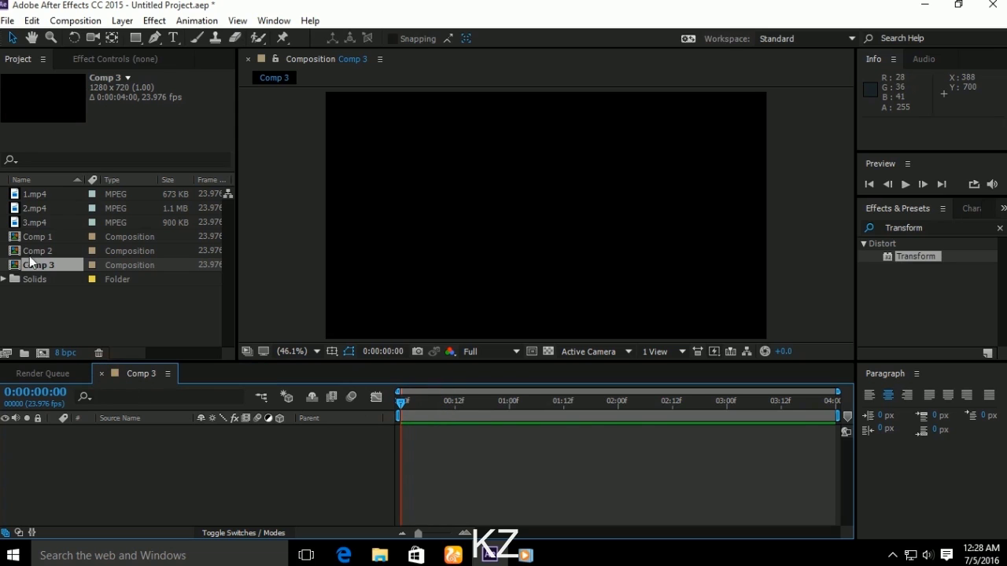
Add 2.mp4 to Comp 3, end the work area where the clip ends and trim the composition to the work area.
left_click(39, 223)
left_click(38, 209)
left_click_drag(37, 209, 142, 459)
left_click_drag(429, 403, 699, 409)
left_click_drag(838, 415, 704, 414)
right_click(674, 417)
left_click(701, 457)
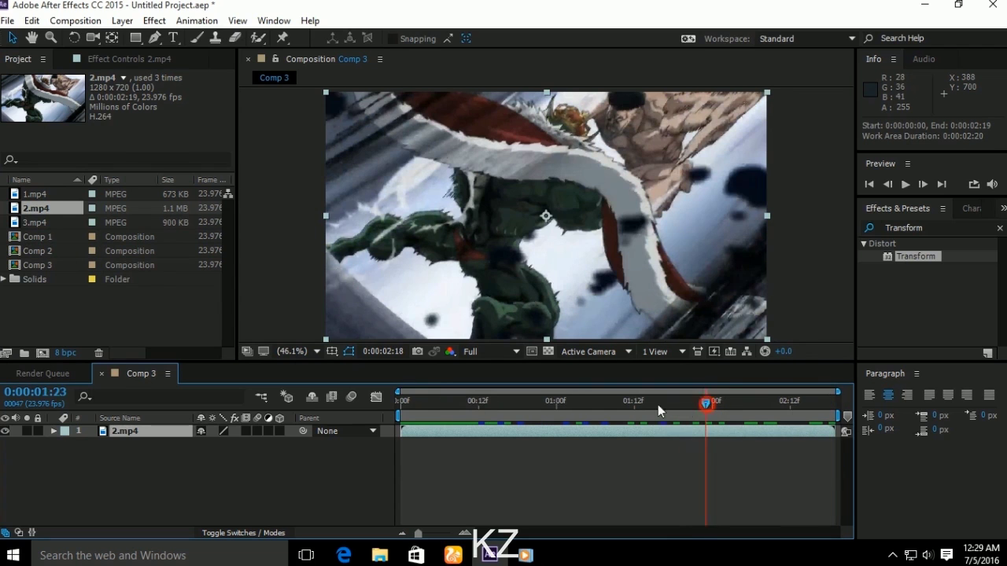
left_click(317, 484)
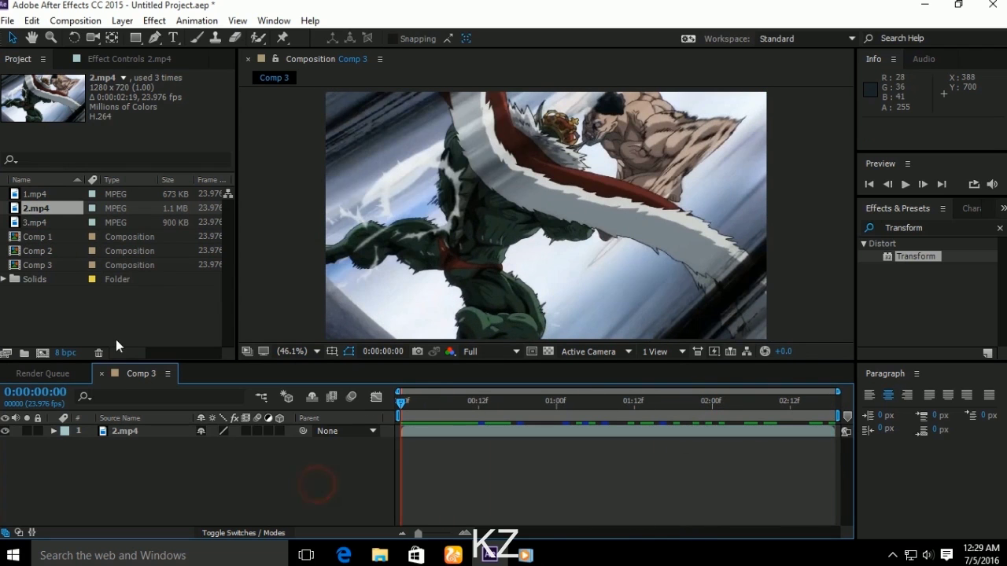
Place 1.mp4 above 2.mp4 in the timeline and shift it to start at 0:00:00:11.
left_click_drag(44, 195, 185, 422)
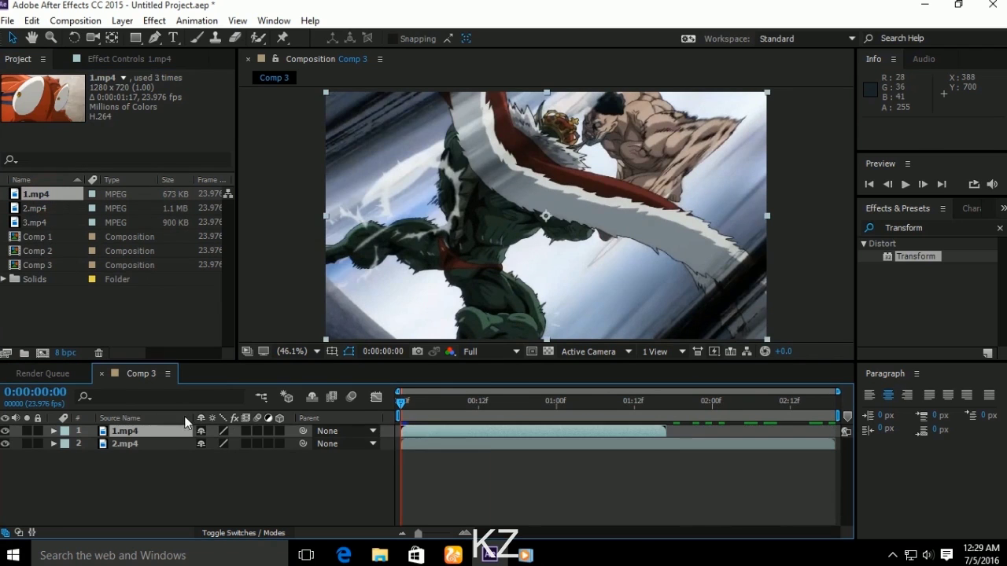
left_click_drag(423, 429, 512, 433)
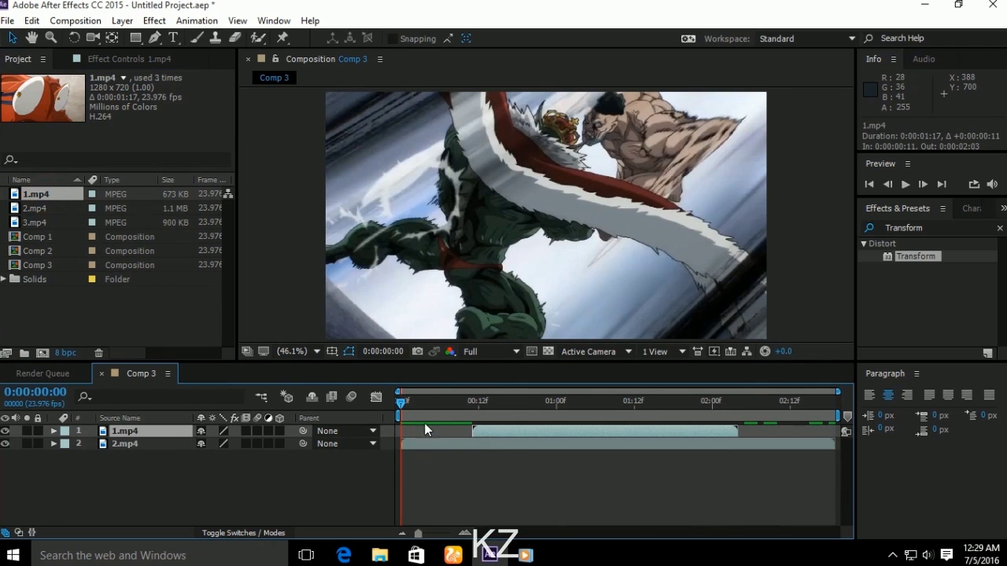
left_click_drag(409, 402, 470, 409)
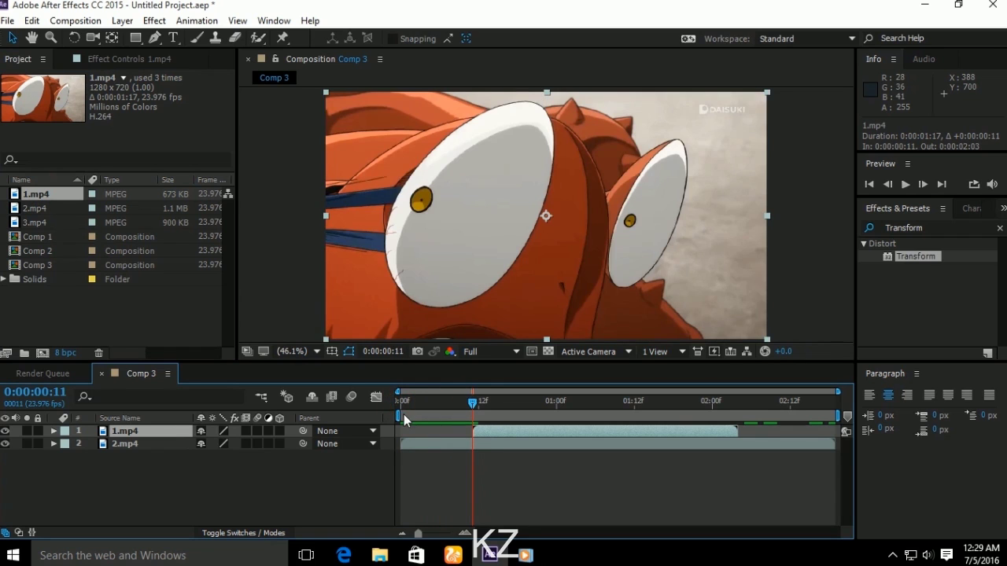
Set the Position of the 1.mp4 layer to 640, 1083 so it sits just below the frame.
left_click(312, 397)
left_click(54, 431)
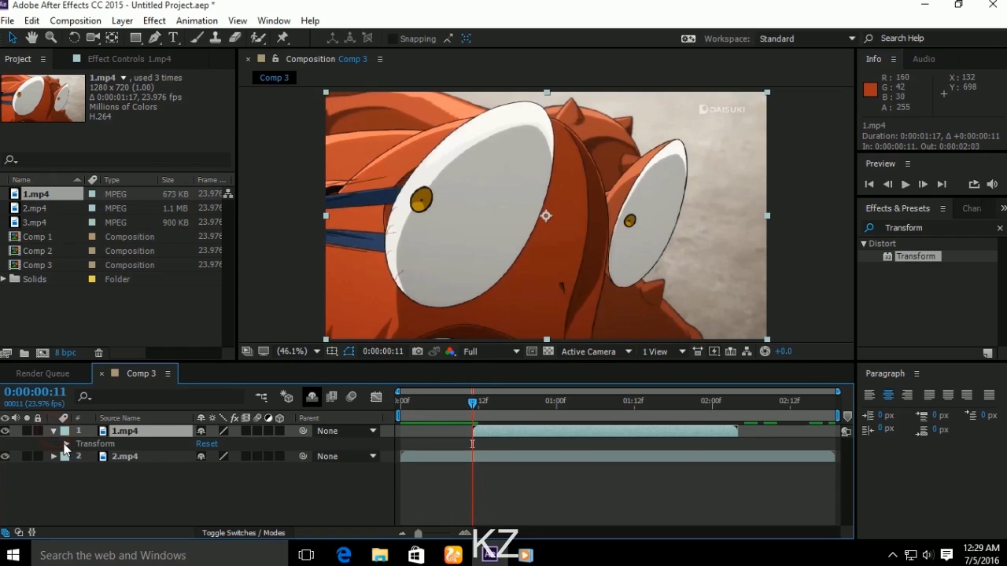
left_click(66, 443)
left_click_drag(233, 471, 595, 462)
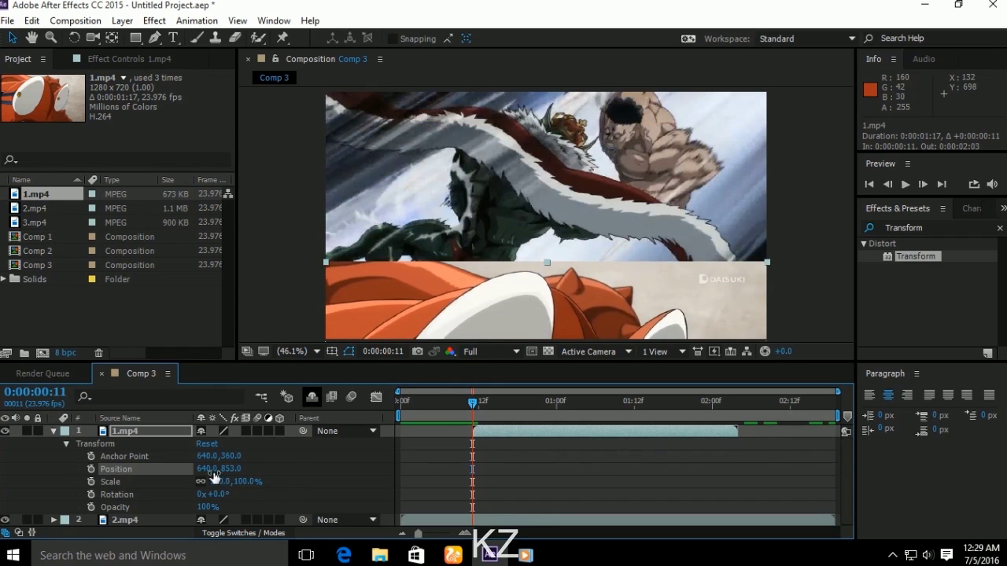
left_click_drag(236, 469, 393, 472)
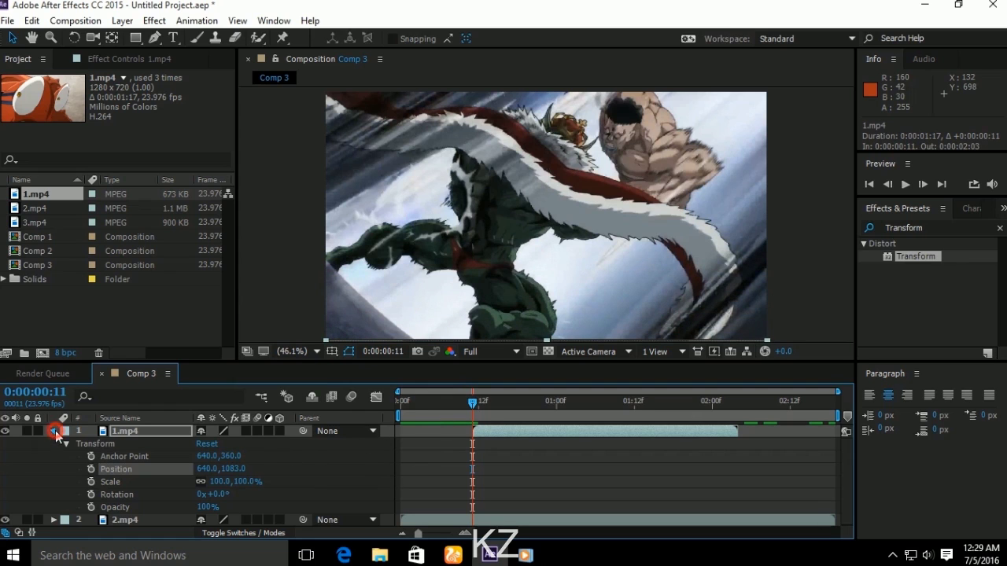
left_click(54, 431)
Create an adjustment layer on top of the clips and apply the Transform effect to it.
right_click(212, 501)
mouse_move(314, 359)
left_click(463, 477)
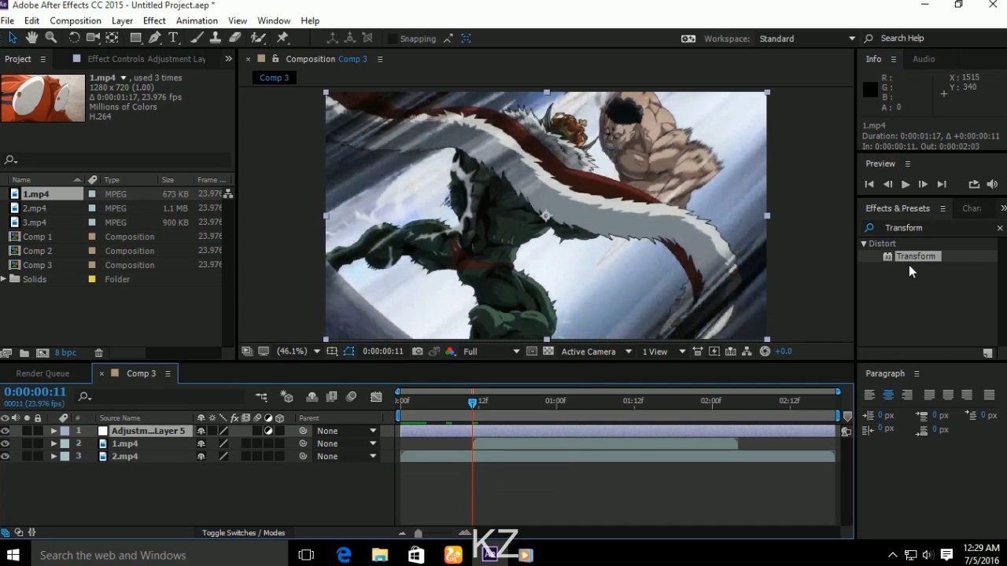
left_click_drag(896, 260, 166, 441)
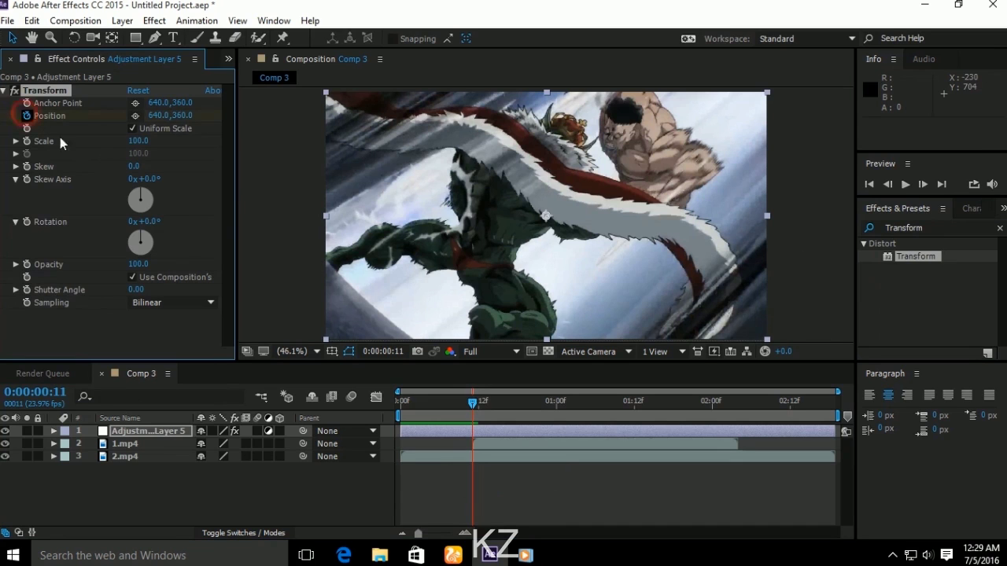
Keyframe the Transform effect's Position on the adjustment layer from 640, 360 at 0:00:00:11 to 640, -3 at 0:00:01:01.
left_click(26, 115)
left_click_drag(179, 115, 114, 122)
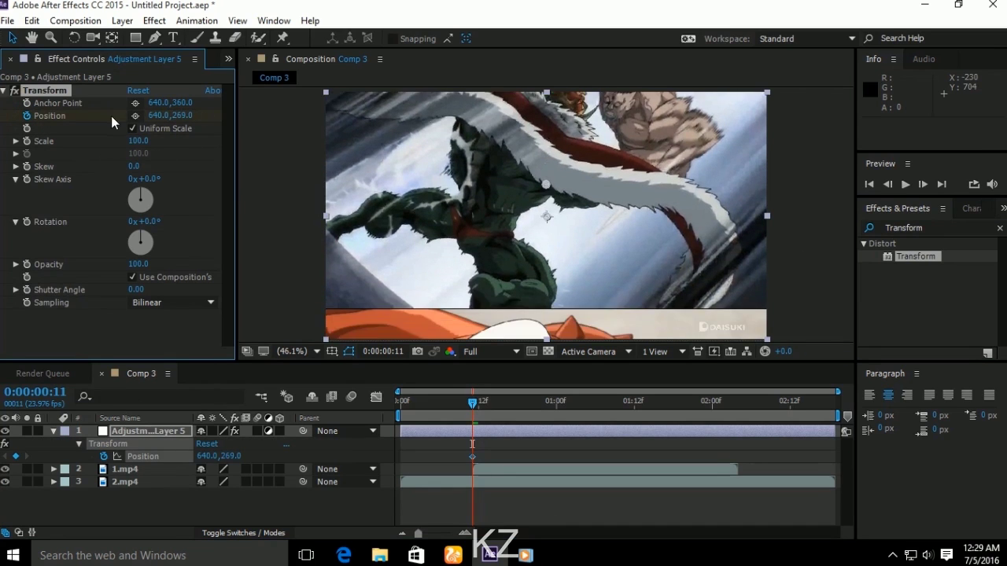
key("ctrl+z")
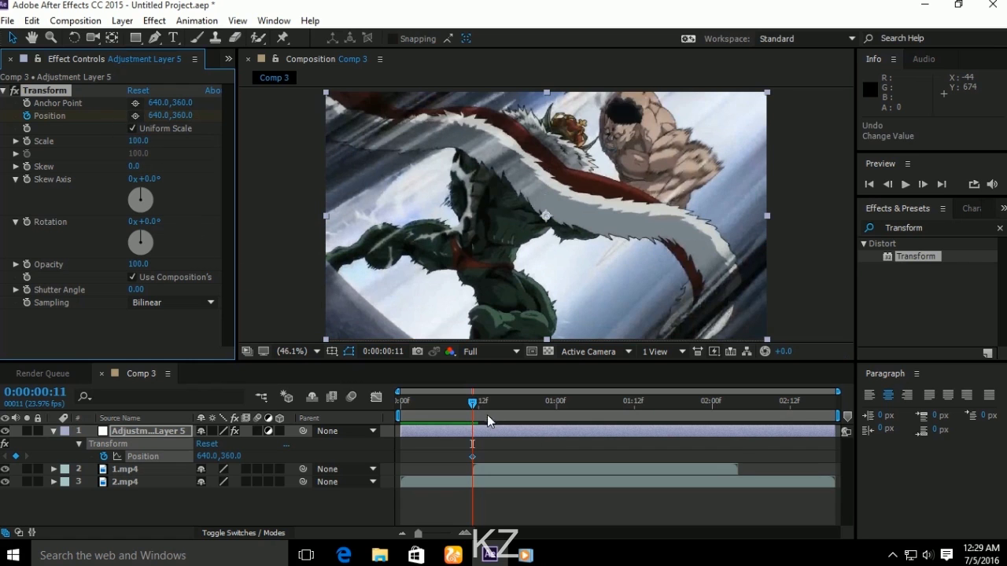
left_click_drag(492, 410, 562, 414)
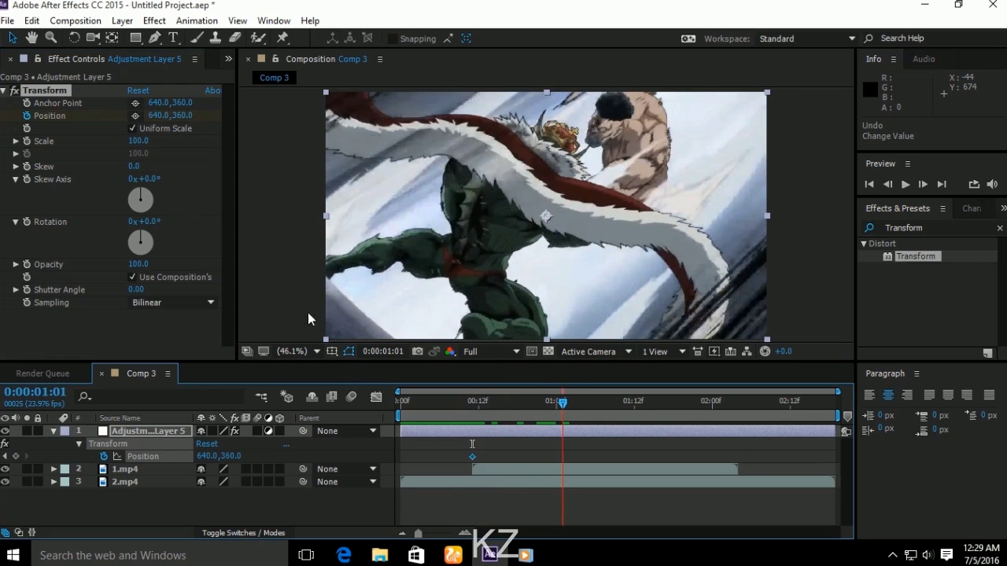
left_click_drag(180, 116, 77, 106)
left_click_drag(183, 115, 78, 111)
left_click_drag(181, 114, 152, 110)
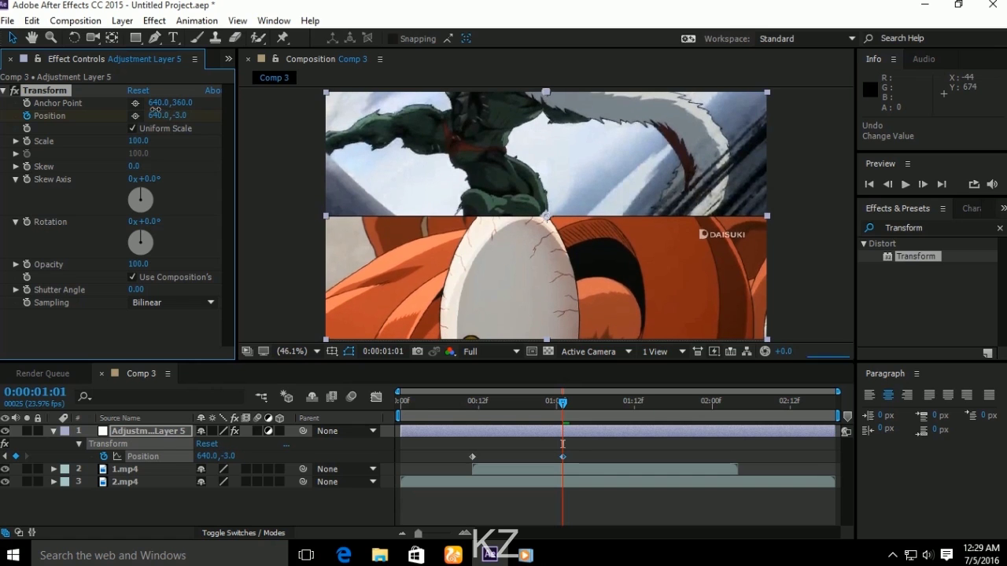
Nudge the 1.mp4 layer vertically to a position of 640, 1089.
left_click(162, 469)
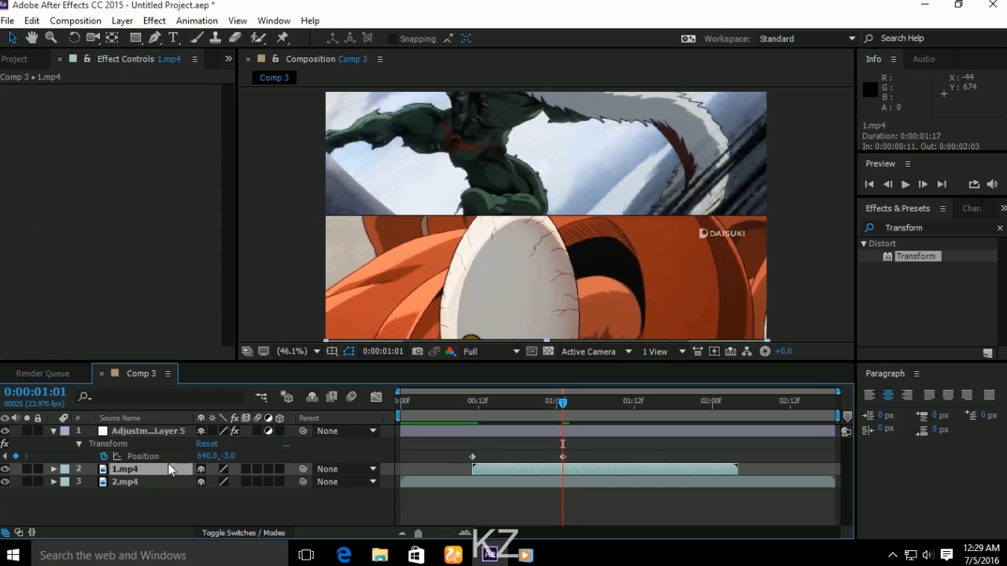
key("Down")
key("Up")
key("Up")
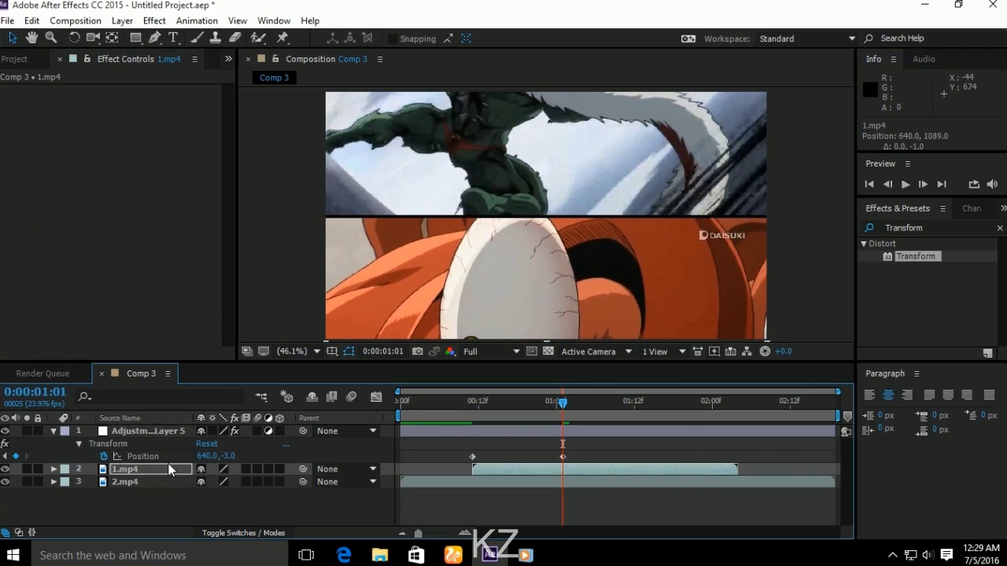
Ease both Position keyframes to zero speed in the speed graph, pulling their handles inward to form a sharp early peak.
left_click(472, 456)
left_click(375, 397)
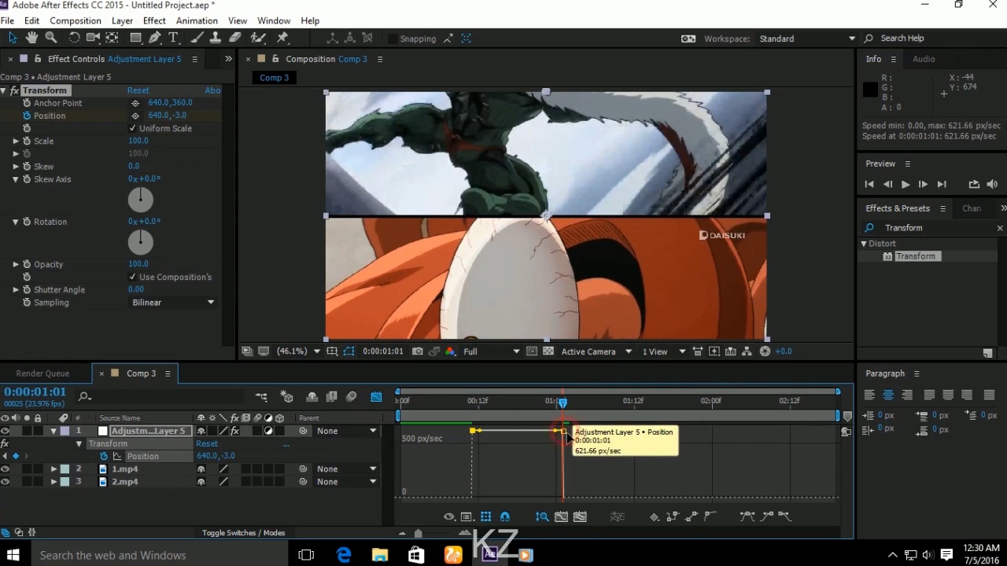
left_click_drag(561, 431, 562, 499)
left_click_drag(475, 441, 492, 500)
left_click_drag(556, 497, 516, 498)
Preview the eased slide animation from the start of Comp 3 and scrub to 0:00:01:04.
left_click_drag(552, 407, 376, 407)
key("space")
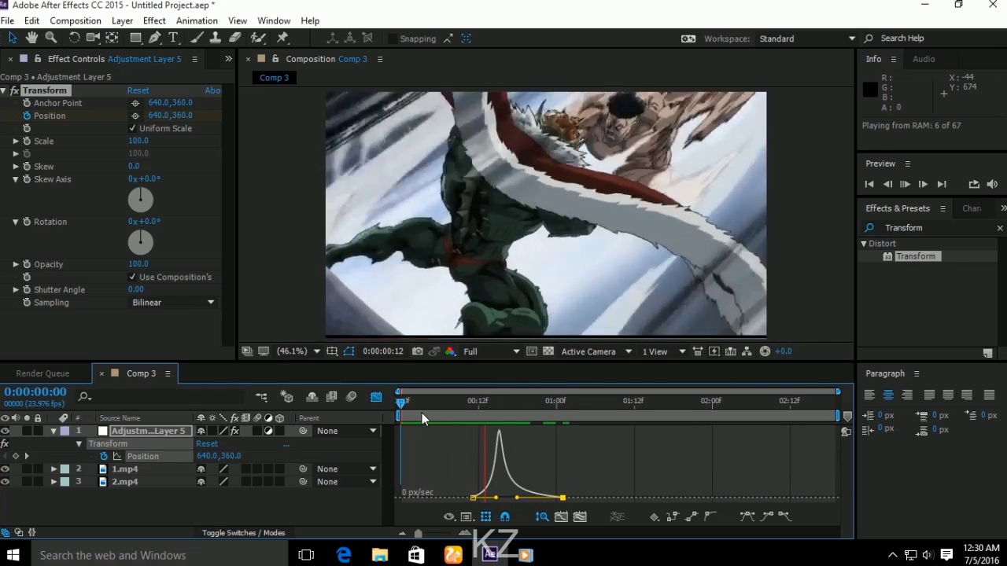
left_click_drag(415, 401, 584, 411)
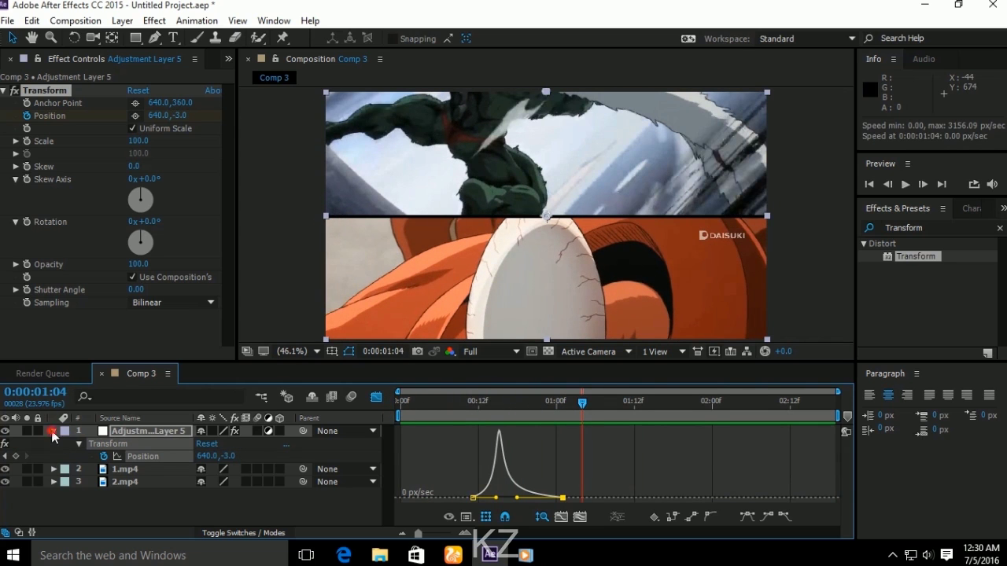
Leave the graph editor and place 3.mp4 in the timeline between the adjustment layer and 1.mp4.
left_click(53, 432)
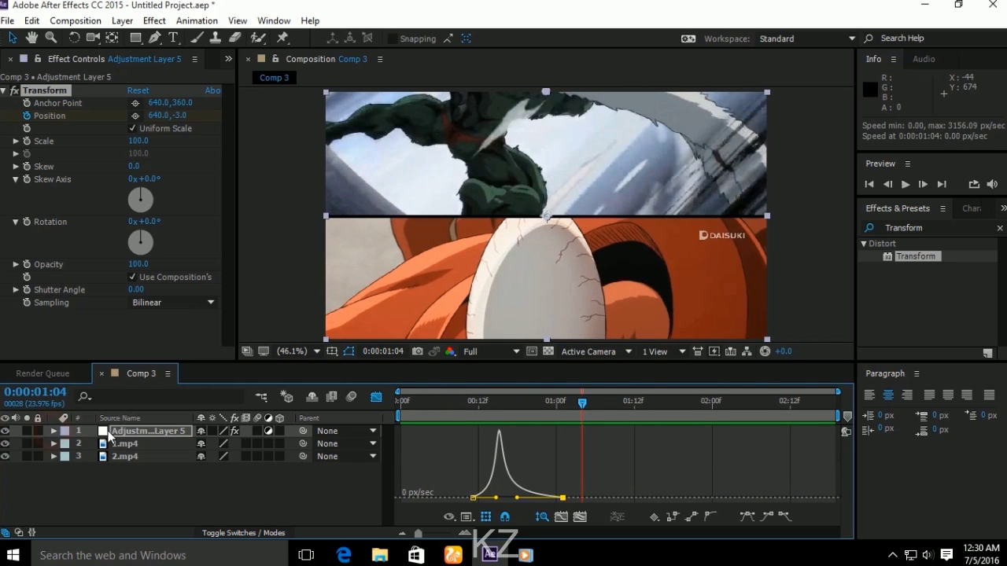
left_click(376, 396)
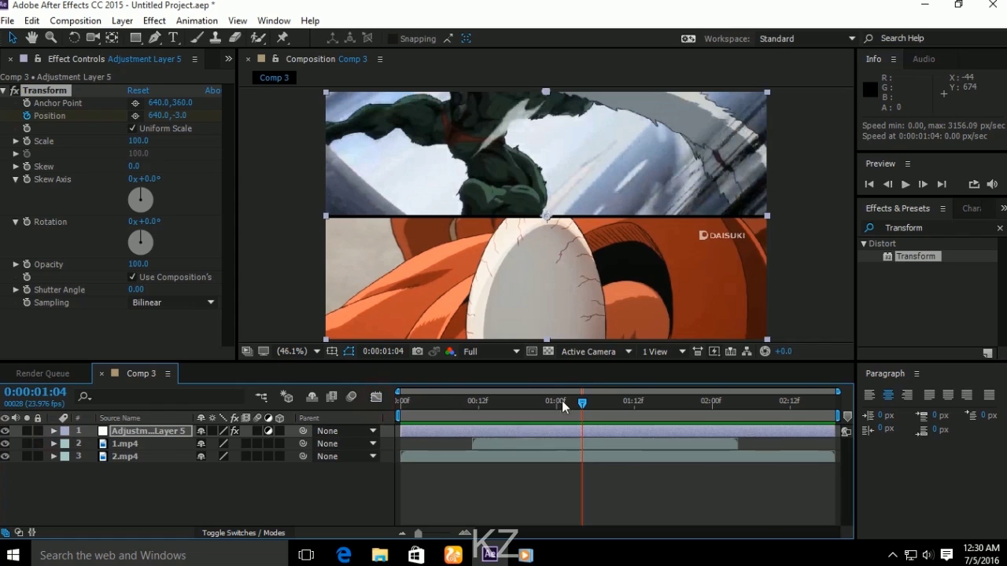
left_click(229, 59)
left_click(247, 75)
left_click(39, 208)
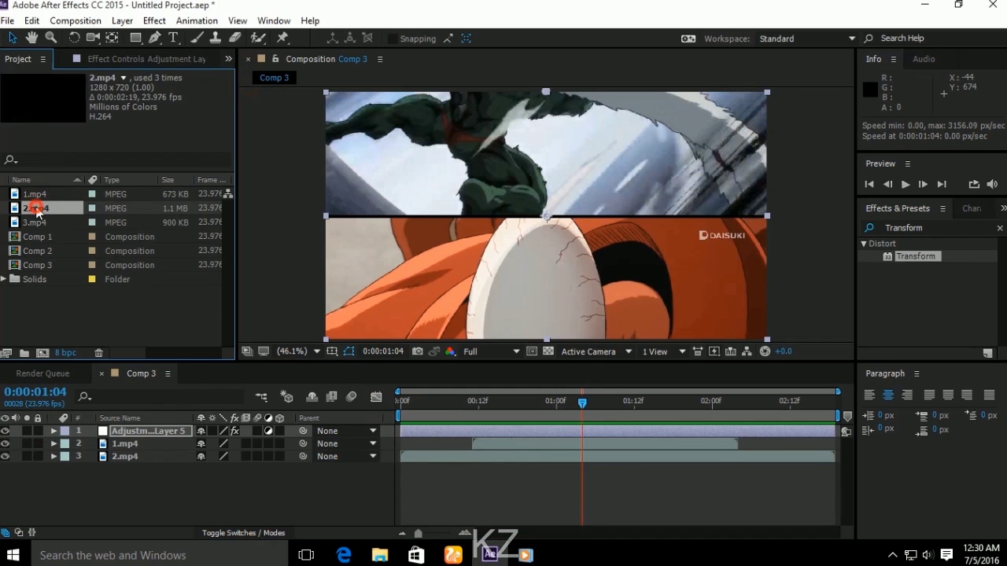
left_click_drag(38, 222, 161, 439)
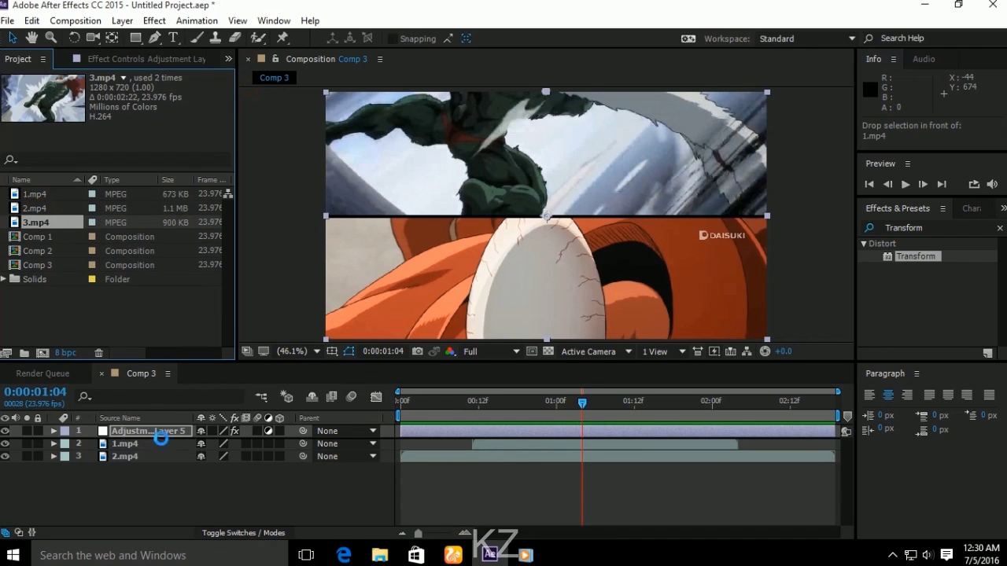
At 0:00:00:11, set the Position of the 3.mp4 layer to 640, 1833, below the 1.mp4 clip.
left_click_drag(561, 410, 473, 405)
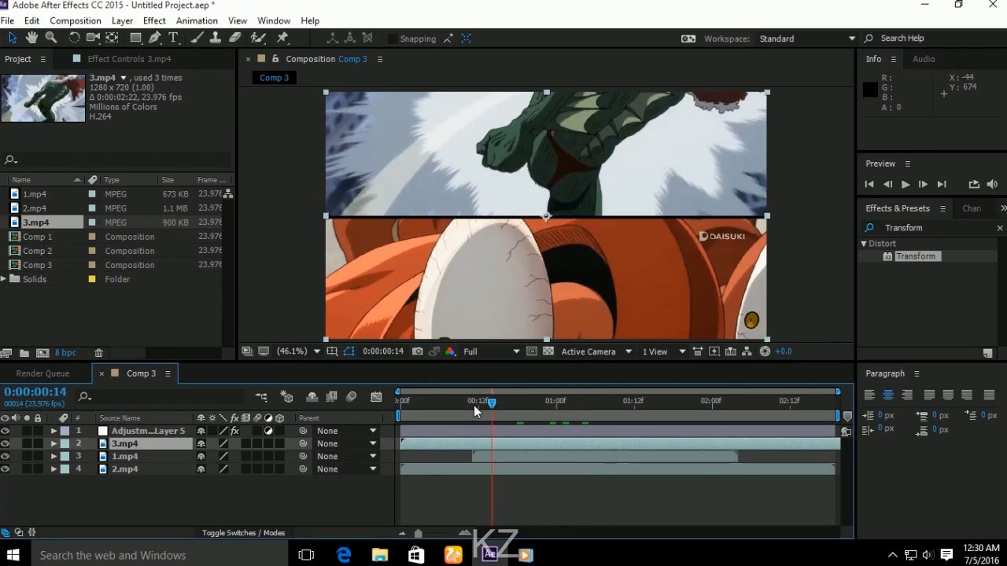
left_click(53, 444)
left_click(67, 457)
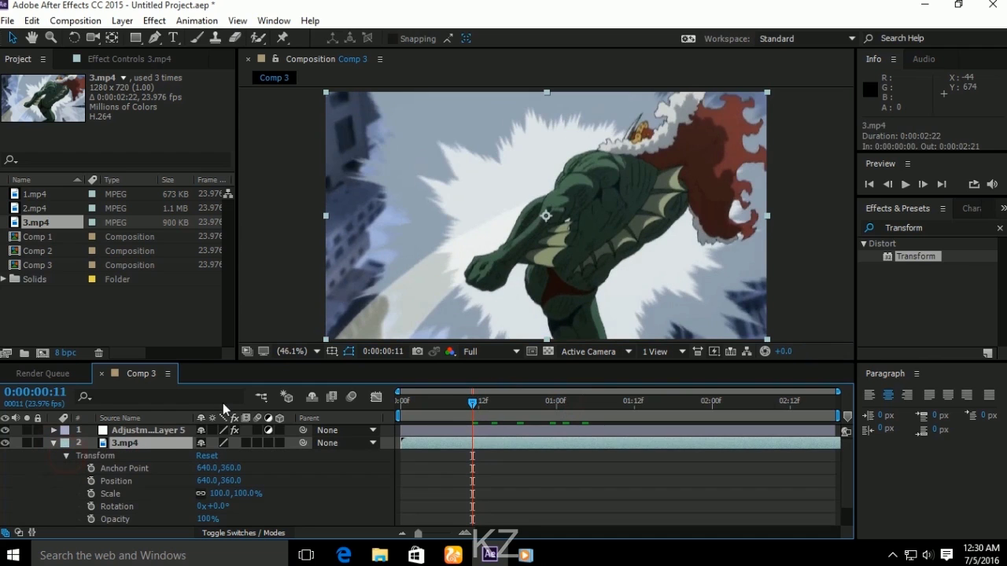
scroll(517, 208, "down", 6)
left_click_drag(223, 483, 260, 492)
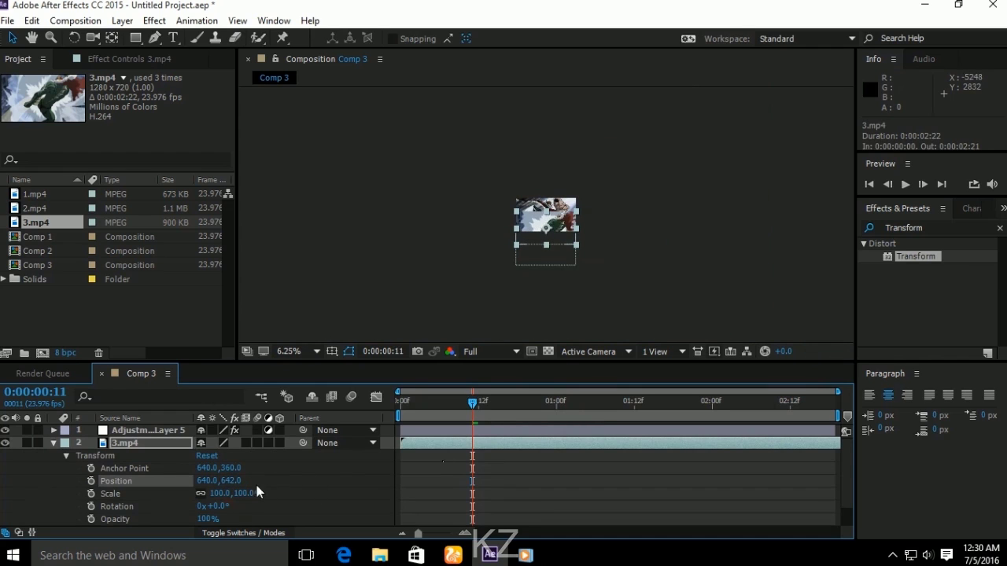
left_click_drag(334, 481, 482, 482)
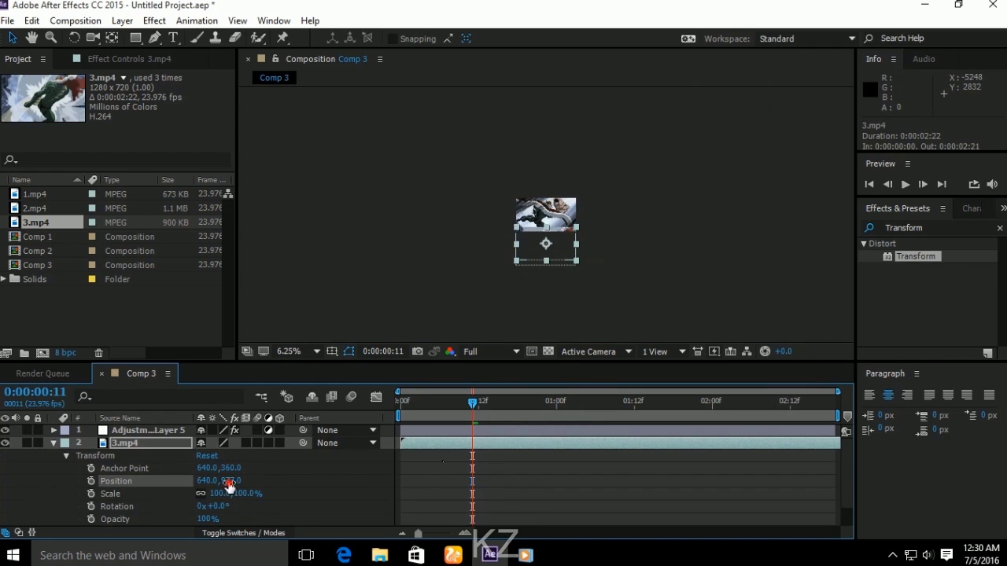
left_click_drag(228, 487, 509, 481)
left_click_drag(228, 480, 356, 493)
left_click_drag(232, 481, 272, 481)
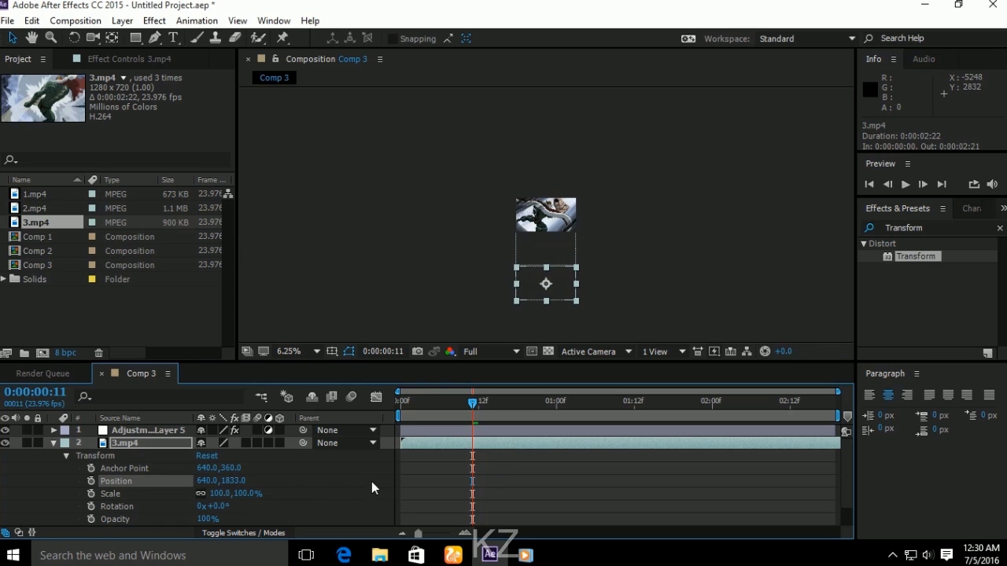
Fit Comp 3 in the viewer up to 100%, collapse the 3.mp4 layer, and preview the slide from the start.
left_click_drag(470, 412, 381, 413)
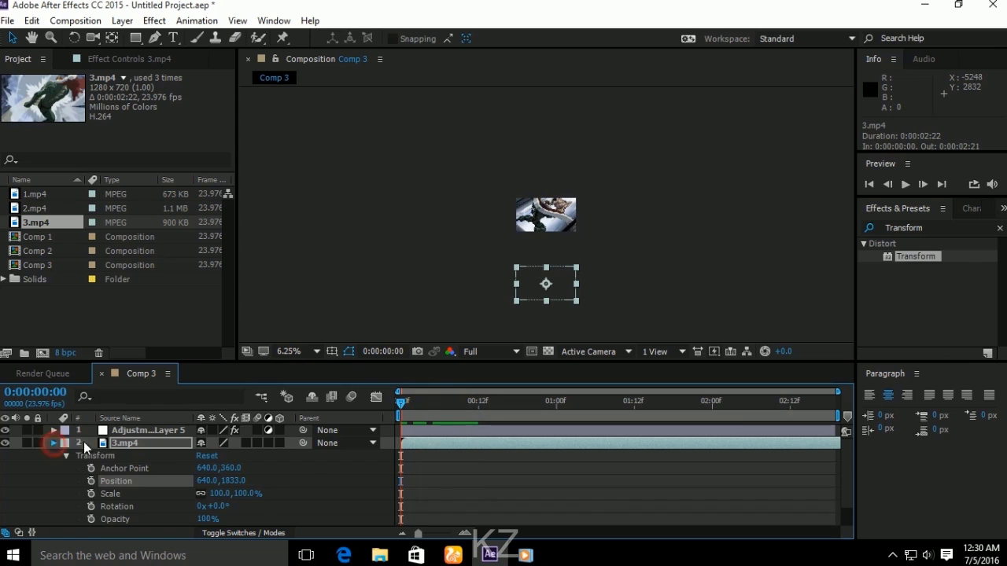
left_click(55, 443)
left_click(296, 347)
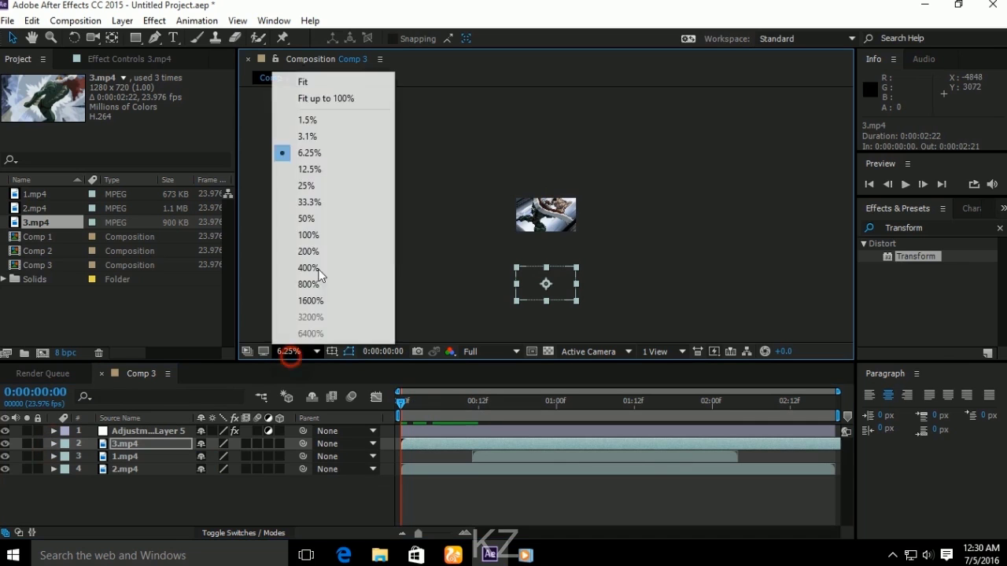
left_click(346, 96)
key("space")
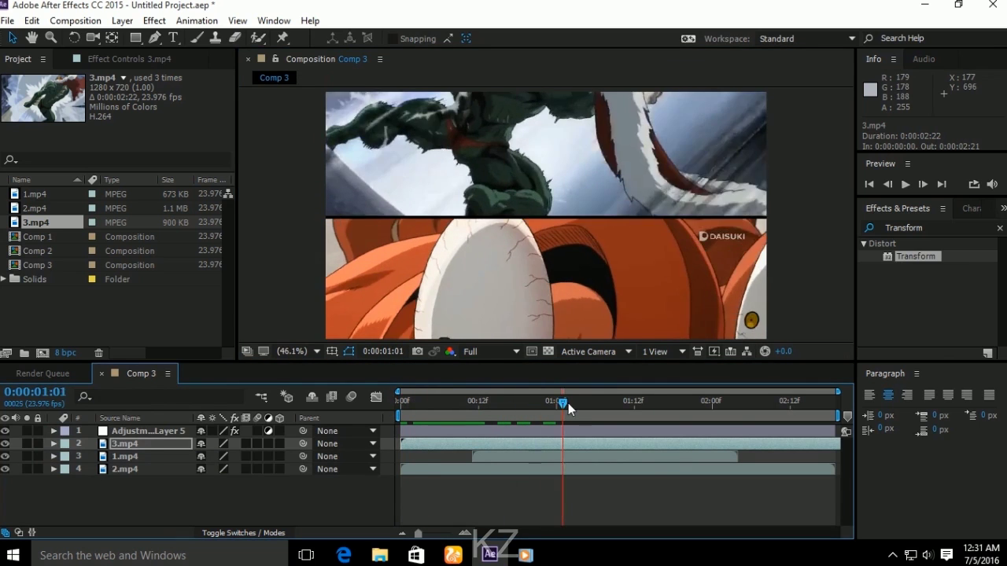
Add a Position keyframe of 640, -3 to the adjustment layer's Transform effect at 0:00:01:04.
left_click(157, 429)
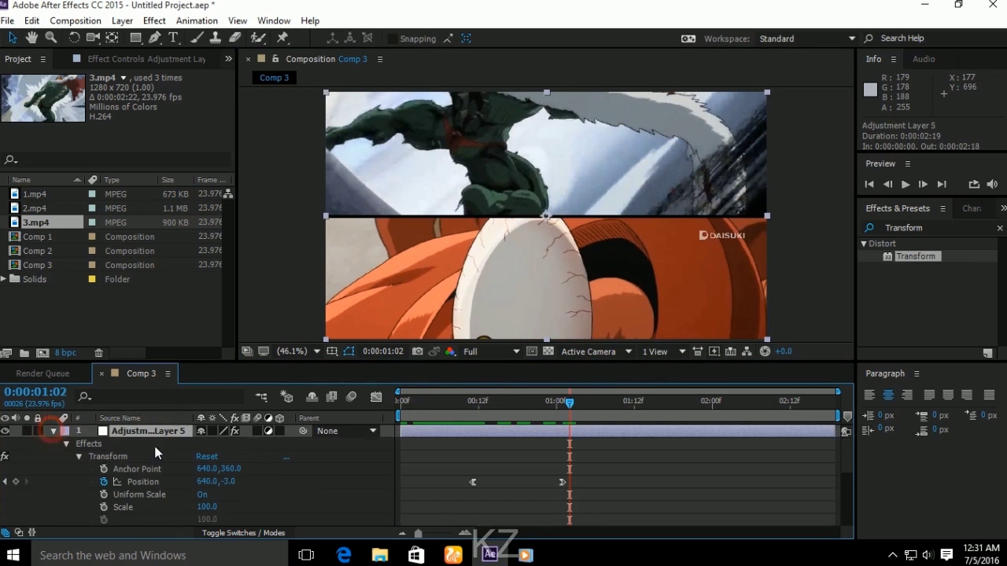
left_click_drag(571, 404, 585, 406)
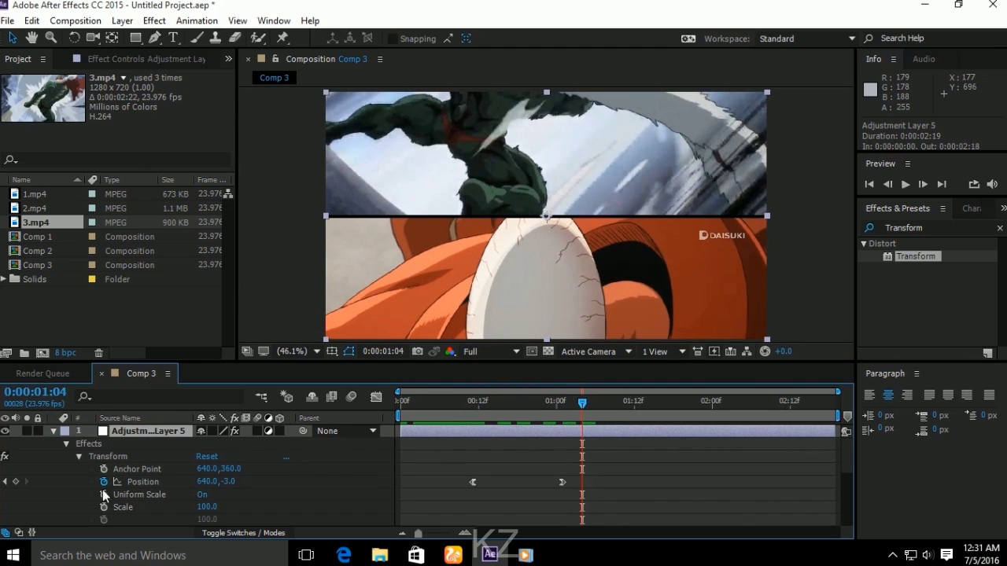
left_click(15, 481)
At 0:00:01:19, set the Transform effect's Position to 640, -774 to slide from the 1.mp4 clip towards 3.mp4.
left_click_drag(627, 413, 681, 407)
scroll(690, 430, "down", 5)
scroll(439, 469, "up", 5)
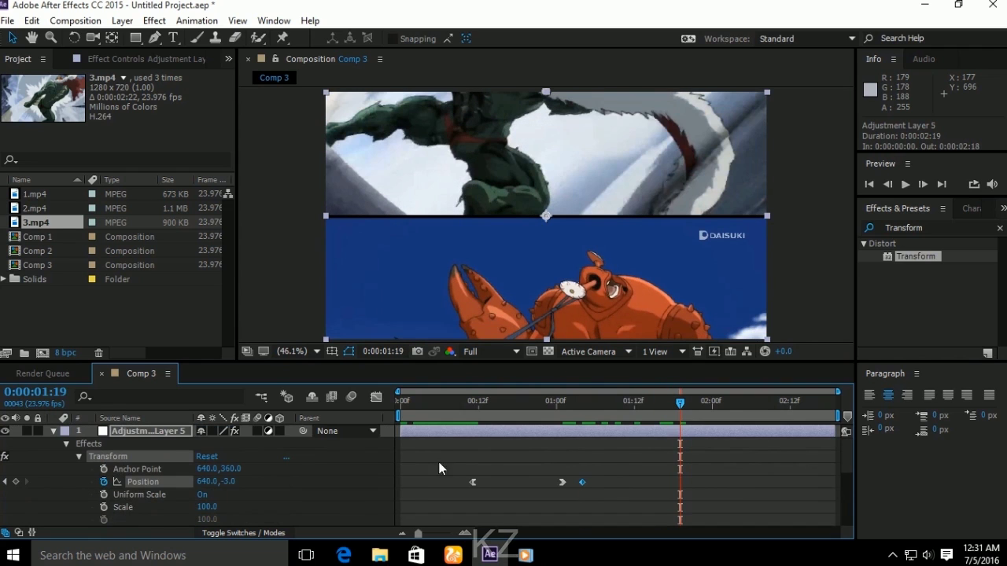
left_click_drag(228, 482, 158, 481)
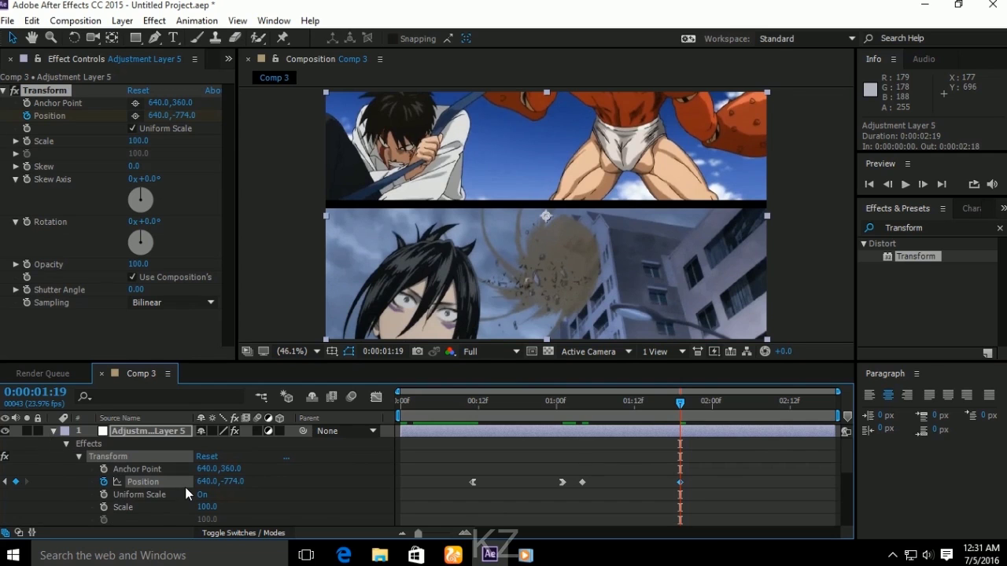
Nudge the 3.mp4 layer up to Position 640, 1819 to narrow its gap to the 1.mp4 clip.
scroll(177, 487, "down", 5)
left_click(144, 494)
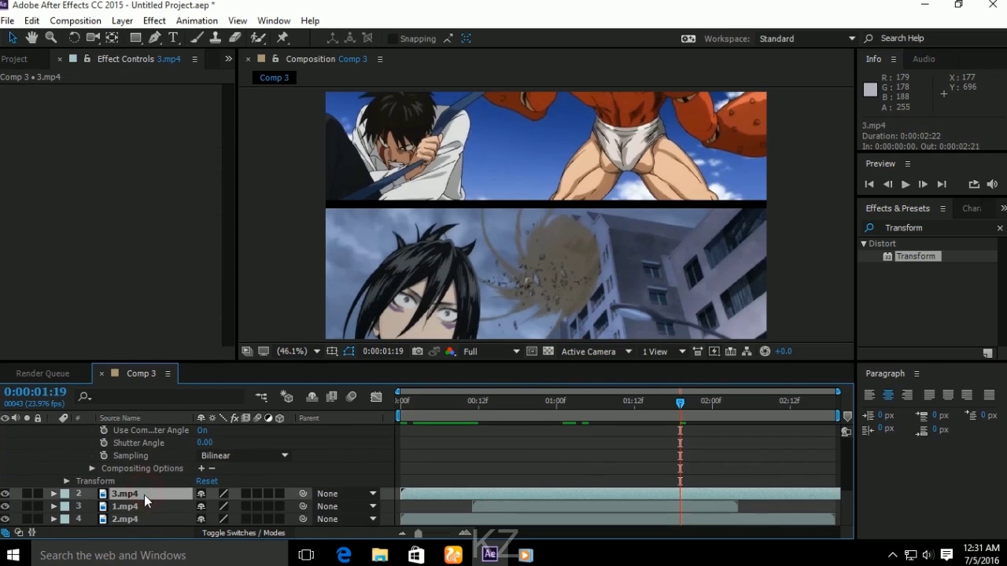
key("Up")
key("Up")
key("Up")
key("Up")
key("Up")
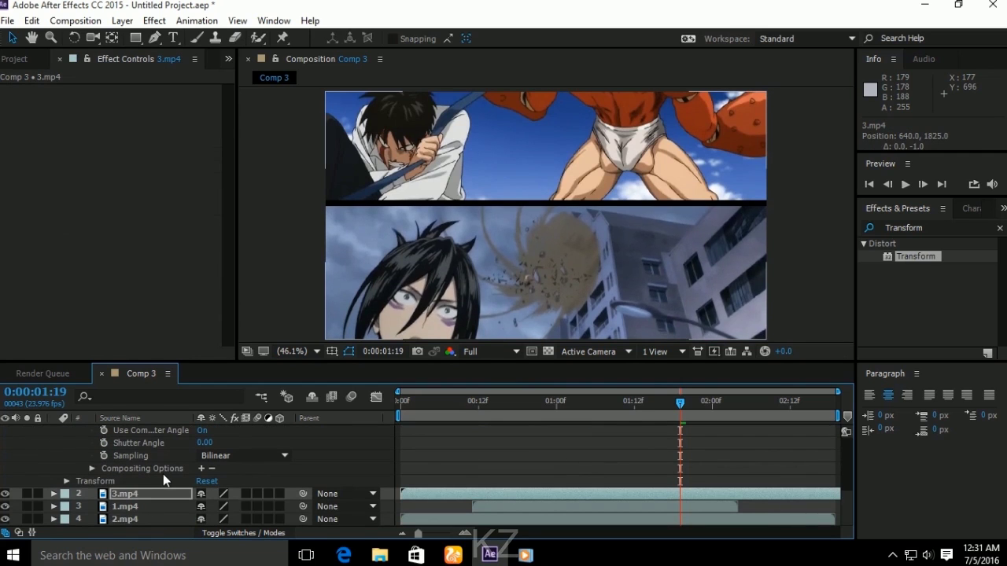
key("Up")
key("Up")
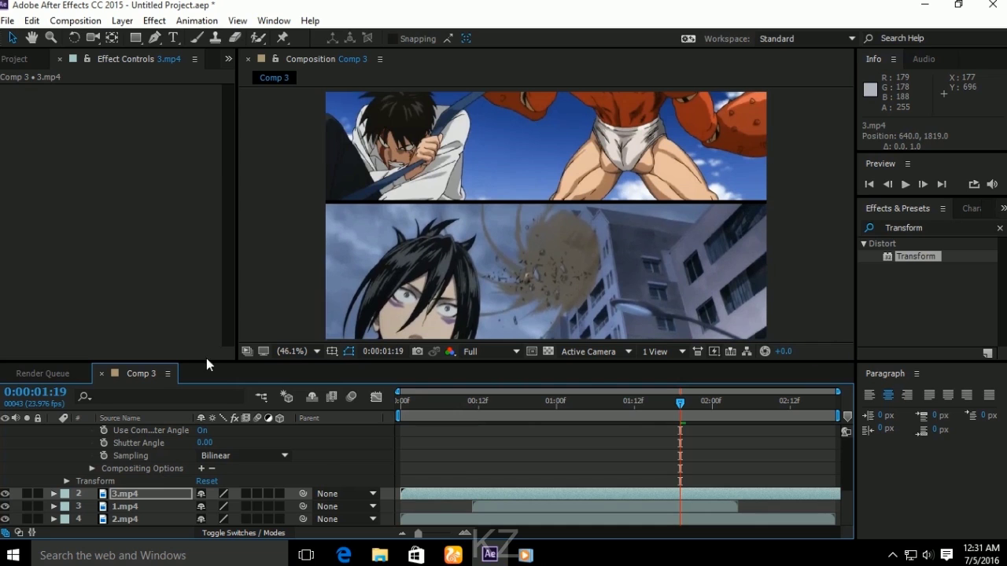
Change the adjustment layer's Position keyframe at 0:00:01:19 to 640, -1104 so the 3.mp4 clip fills the frame.
scroll(312, 447, "up", 5)
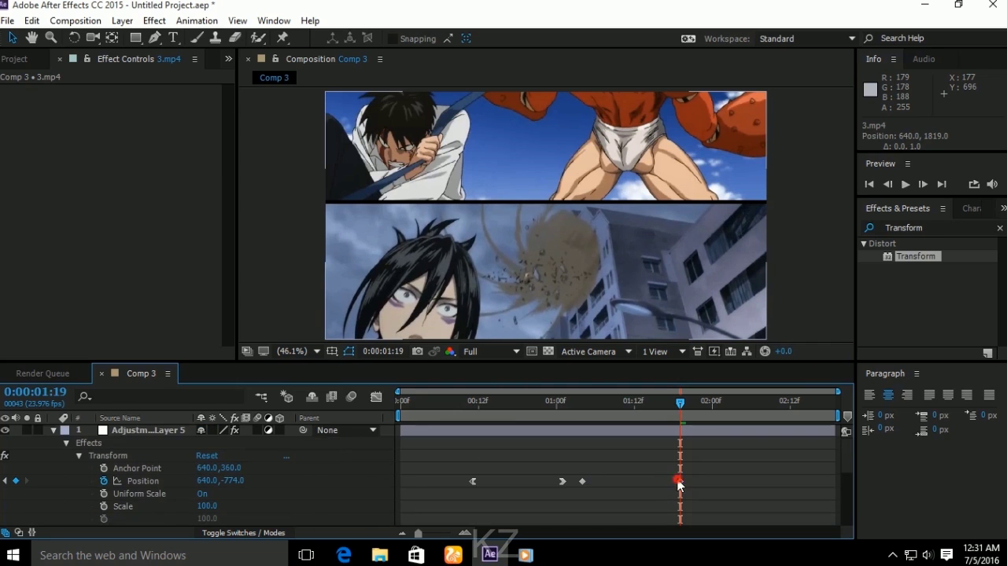
double_click(678, 481)
mouse_move(443, 189)
left_mouse_down()
mouse_move(362, 190)
mouse_move(458, 192)
left_mouse_up()
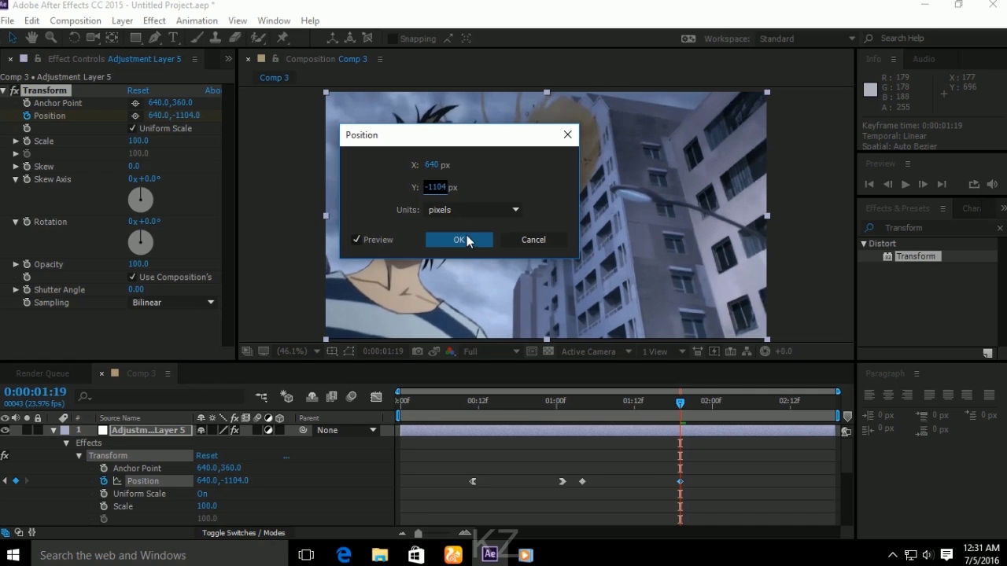
left_click(461, 240)
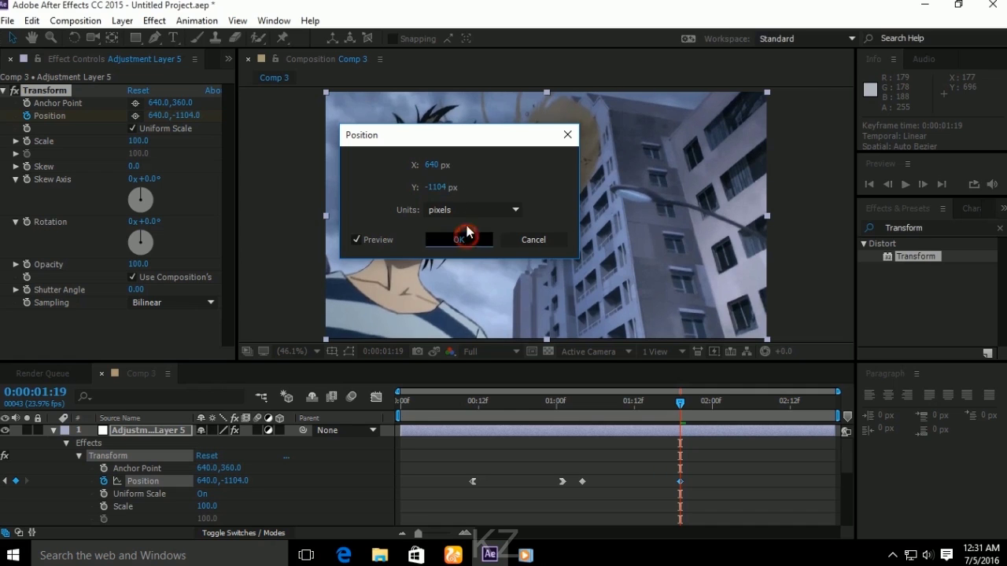
Ease the Position keyframes at 0:00:01:04 and 0:00:01:19 to near-zero speed in the speed graph, shaping a sharp early peak.
left_click(375, 397)
left_click_drag(671, 461, 665, 500)
left_click_drag(583, 460, 583, 504)
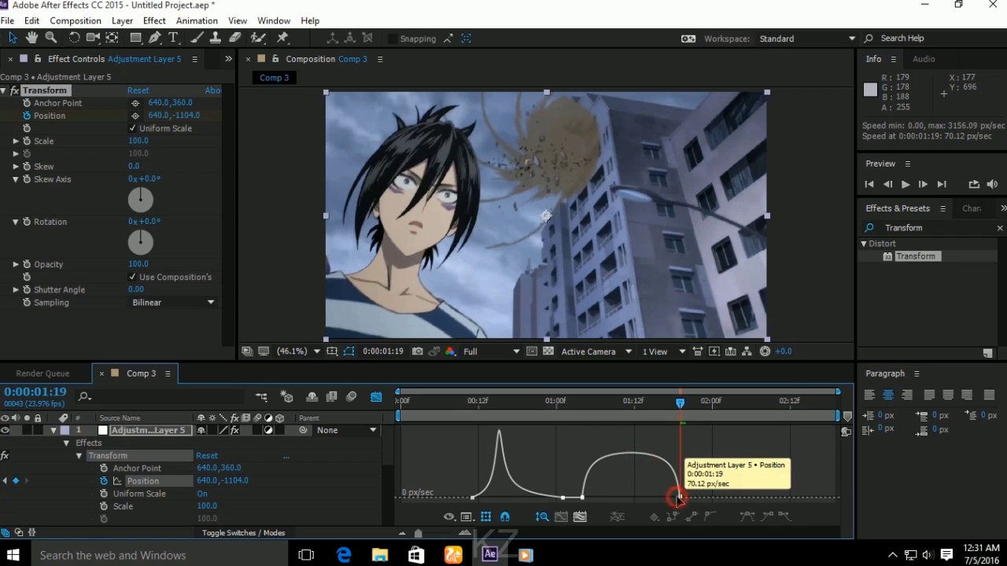
left_click_drag(673, 497, 596, 498)
left_click_drag(635, 497, 630, 497)
Leave the graph editor, collapse the adjustment layer, and preview both slides from the start of Comp 3.
key("space")
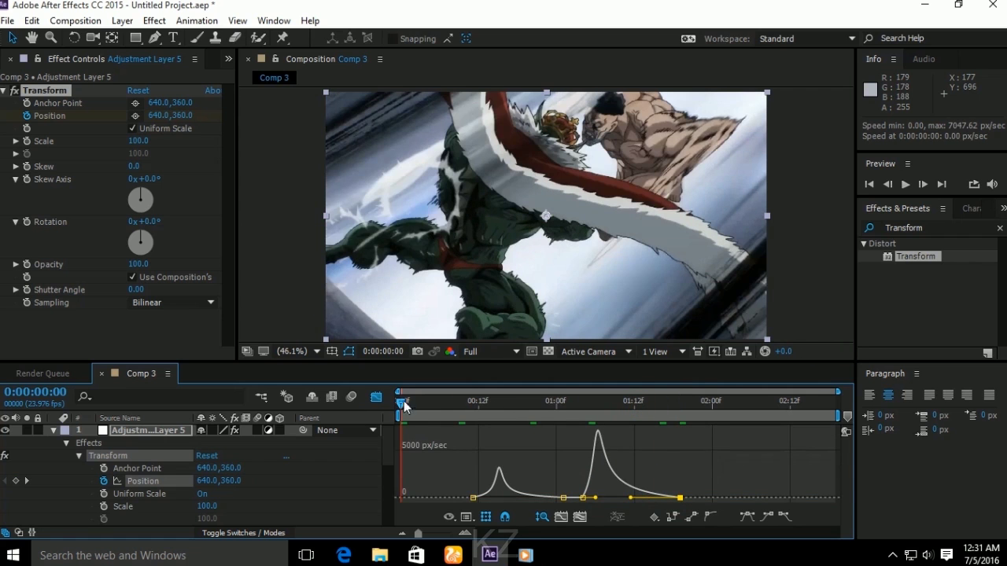
left_click(375, 398)
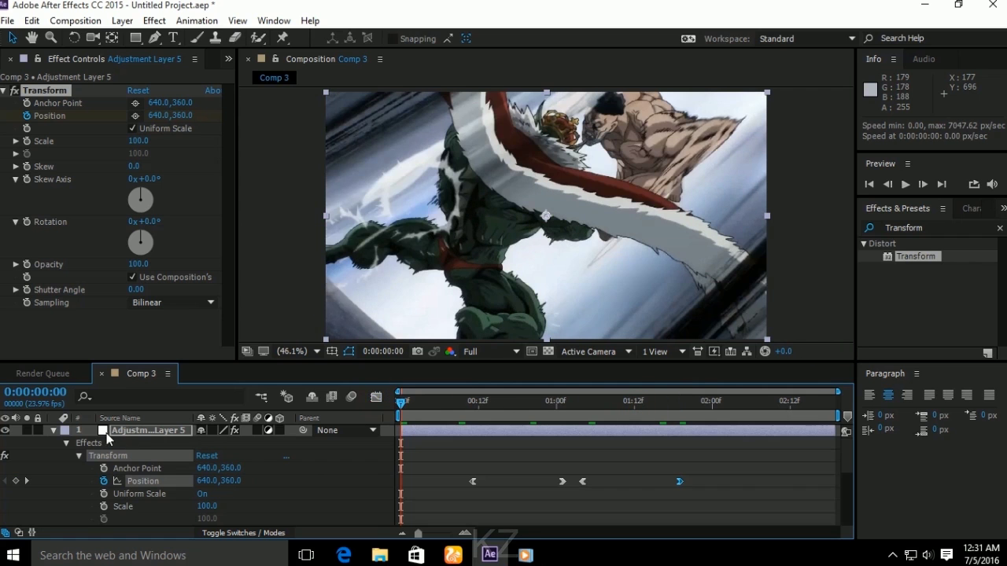
left_click(54, 430)
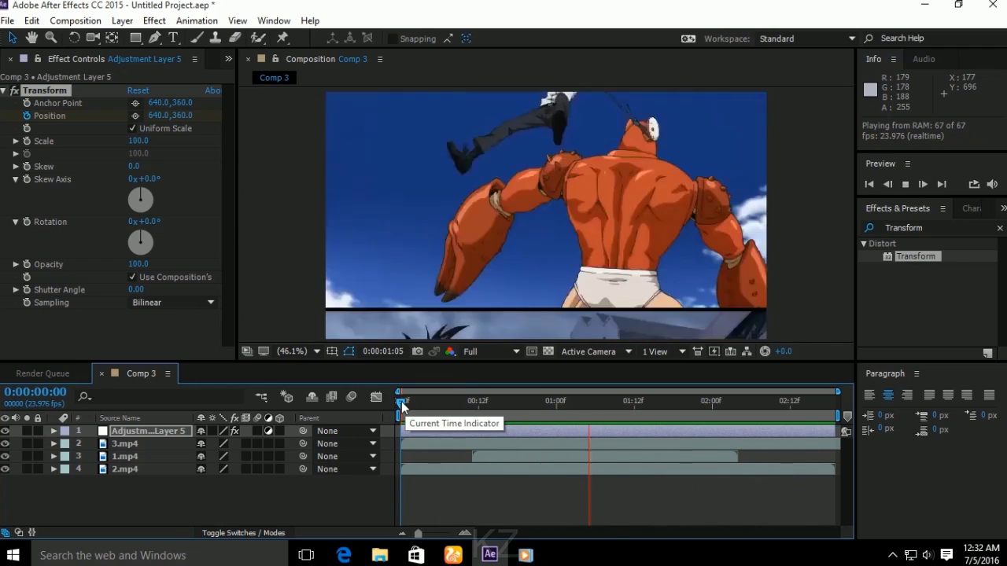
key("space")
Enable motion blur on all four layers and for the composition, and preview the animation from the start.
left_click(255, 432)
left_click(256, 444)
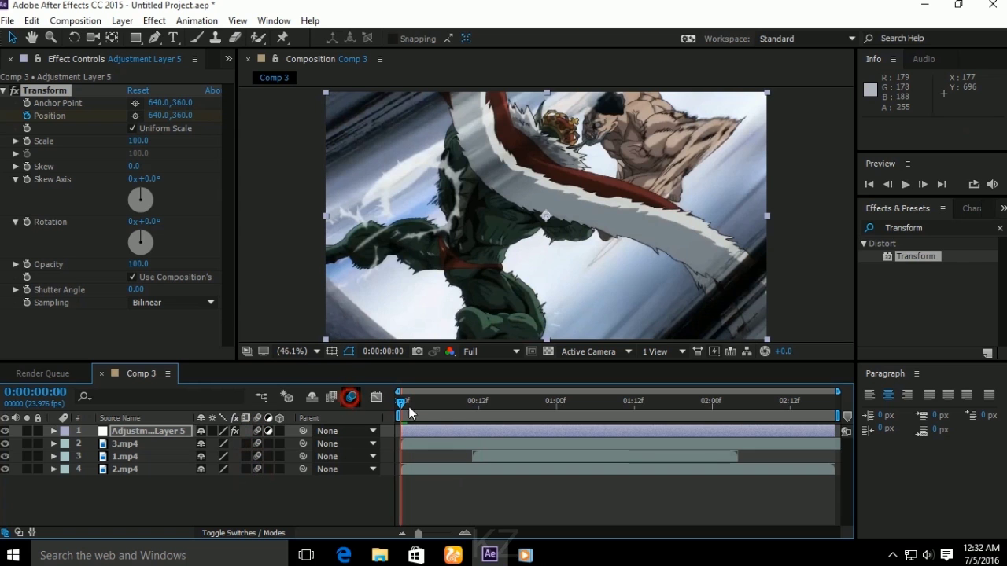
key("space")
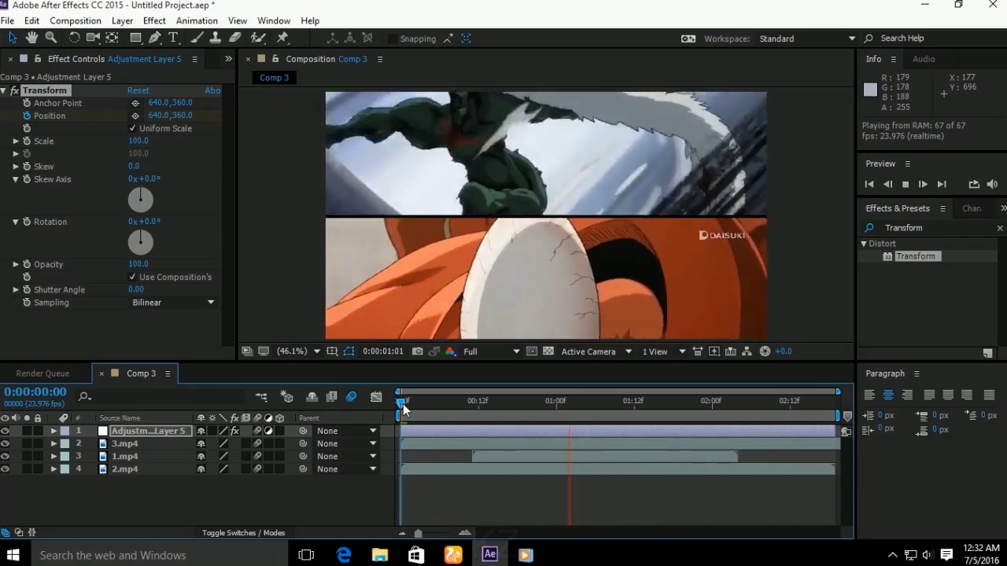
key("space")
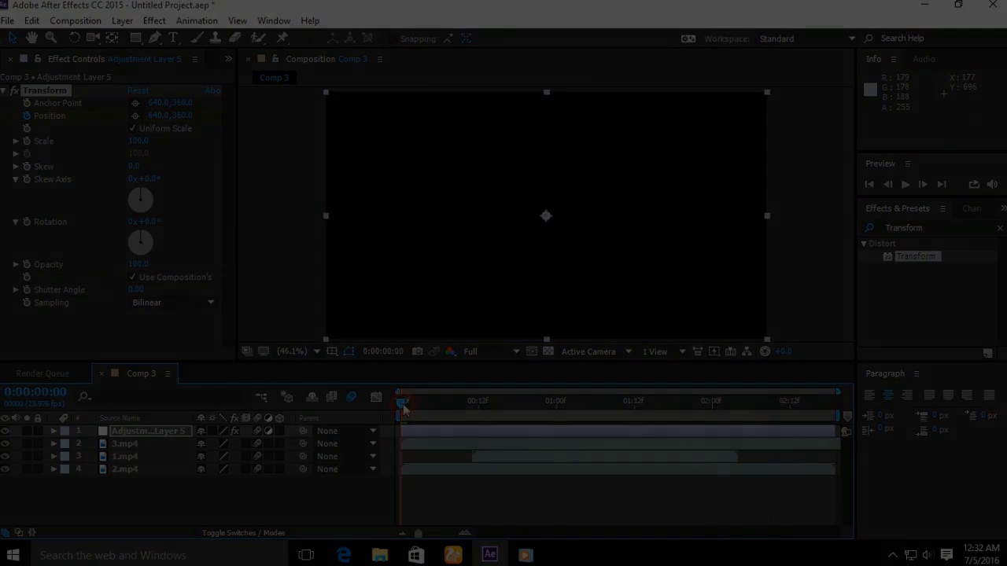